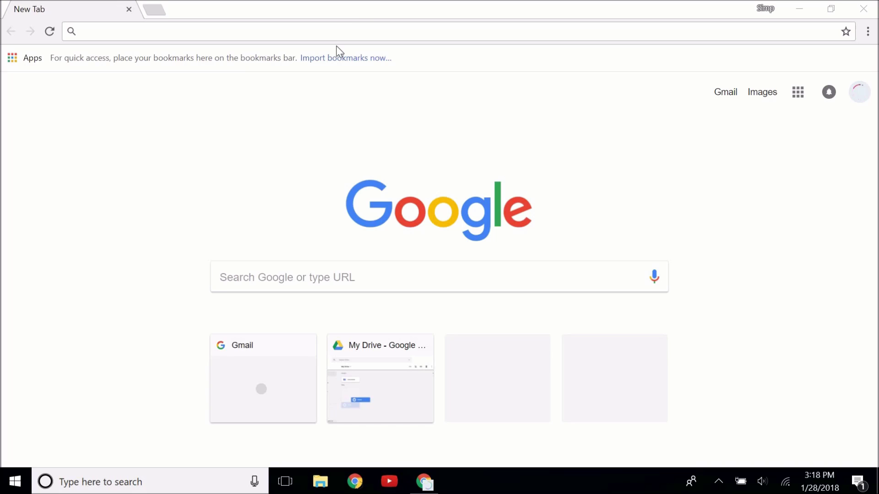
# Search Google for 'chrome web store' and open the Chrome Web Store Extensions result
pyautogui.click(357, 30)
pyautogui.write('chrome ')
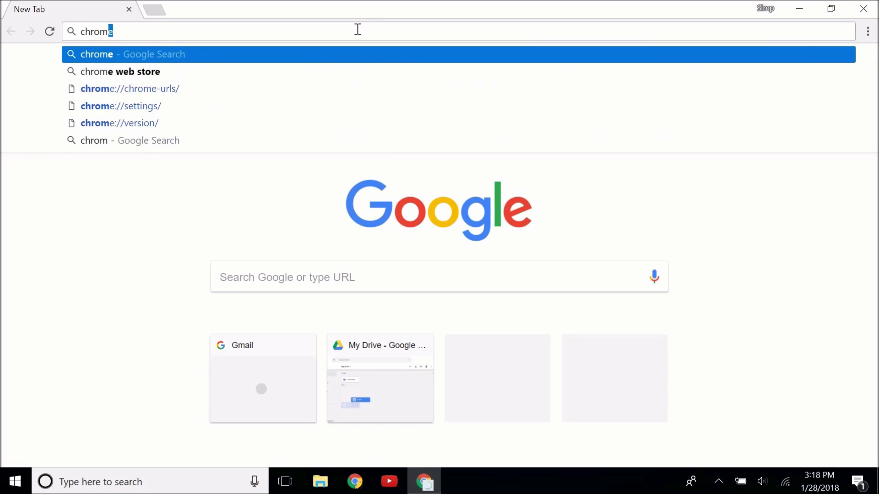
pyautogui.write('web ')
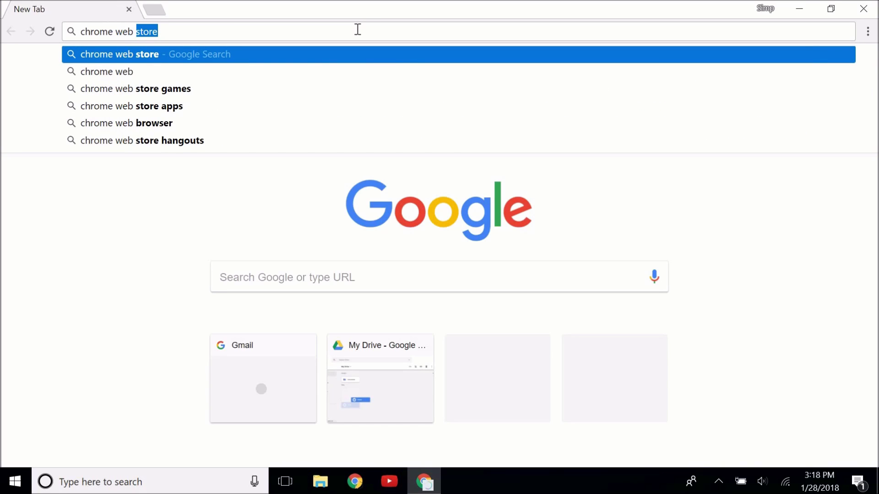
pyautogui.write('stor')
pyautogui.press('Return')
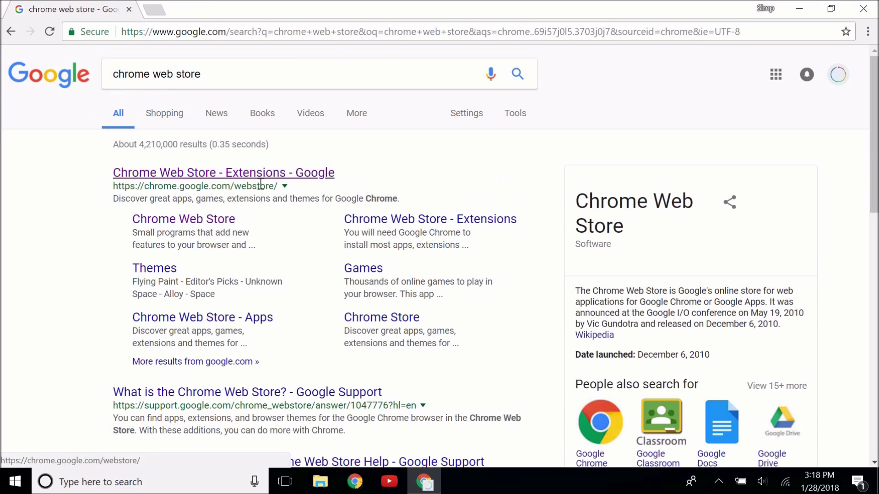
pyautogui.click(253, 179)
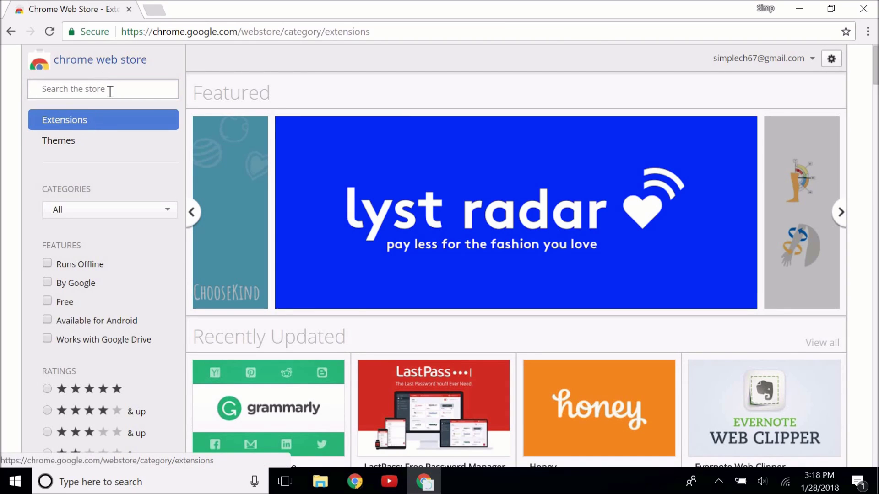
# Search the store for 'google input tools', add it to Chrome, and open its options
pyautogui.write('google in')
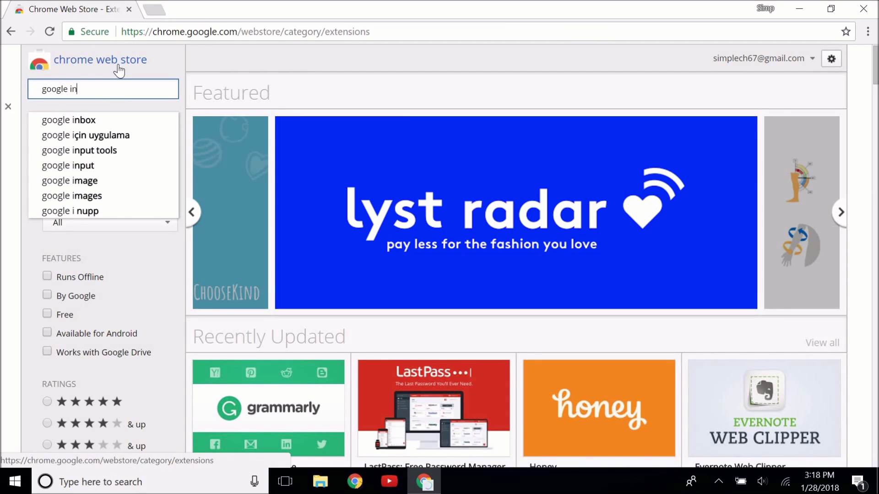
pyautogui.write('put tools')
pyautogui.press('Return')
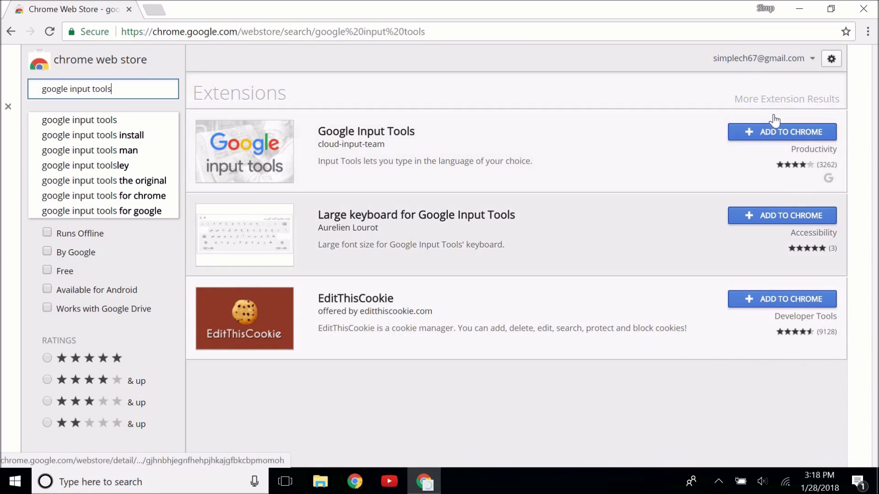
pyautogui.click(770, 133)
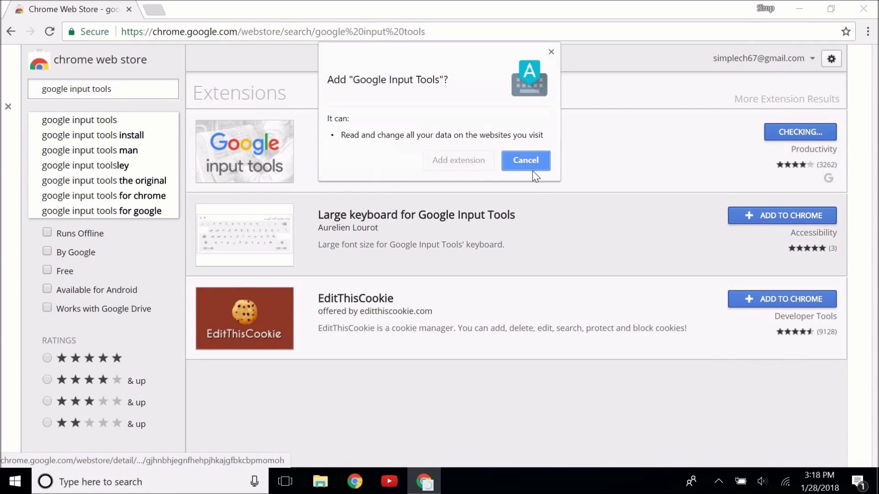
pyautogui.click(474, 168)
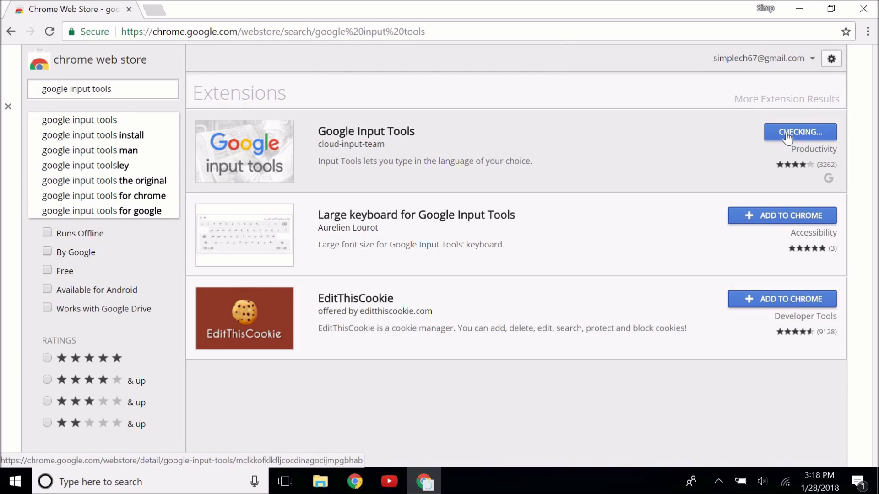
pyautogui.click(706, 137)
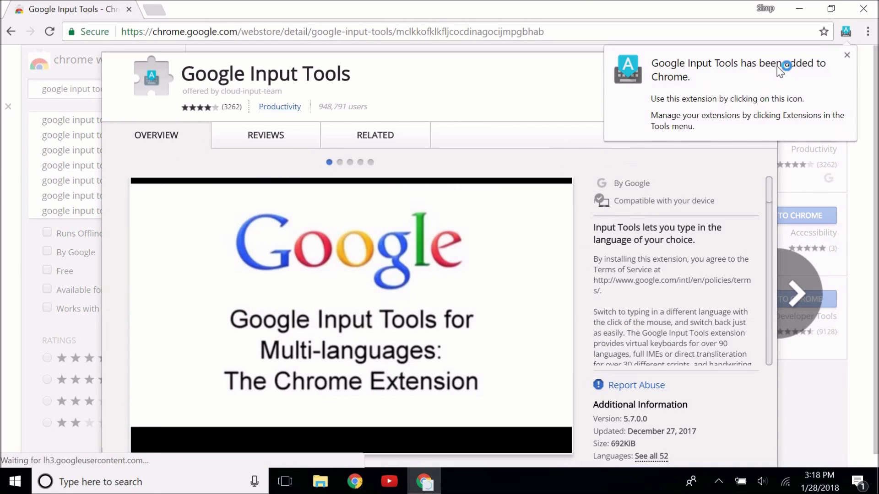
pyautogui.click(846, 31)
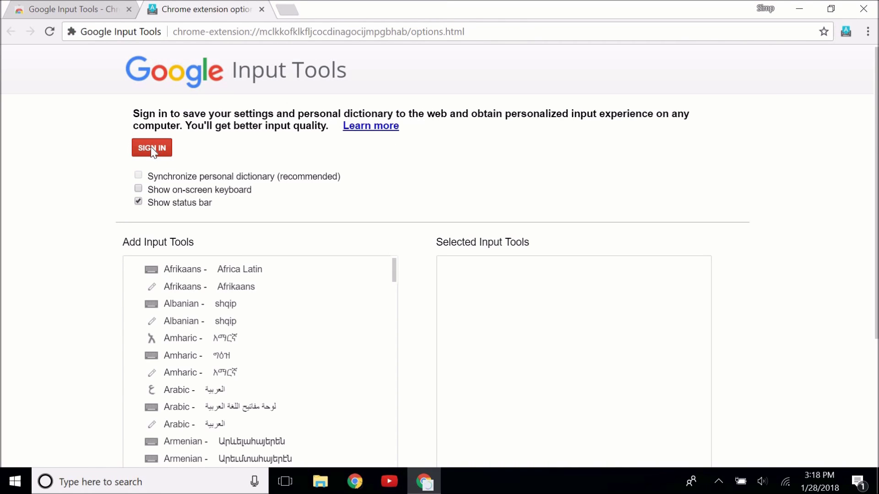
# Sign in with the Google account, allow access, and browse the Add Input Tools list
pyautogui.click(150, 147)
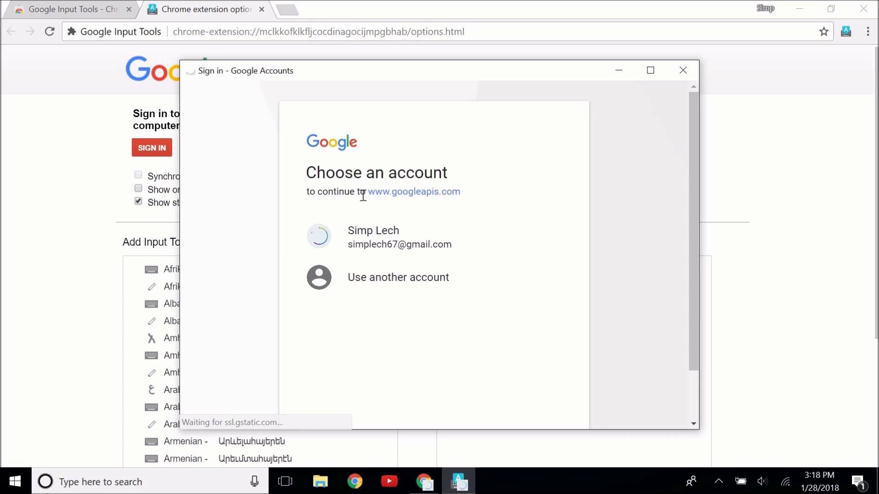
pyautogui.click(372, 247)
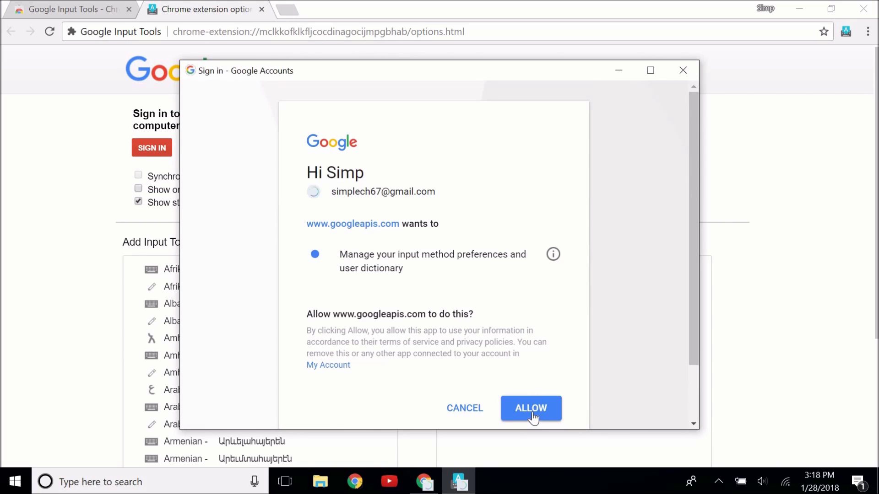
pyautogui.click(531, 414)
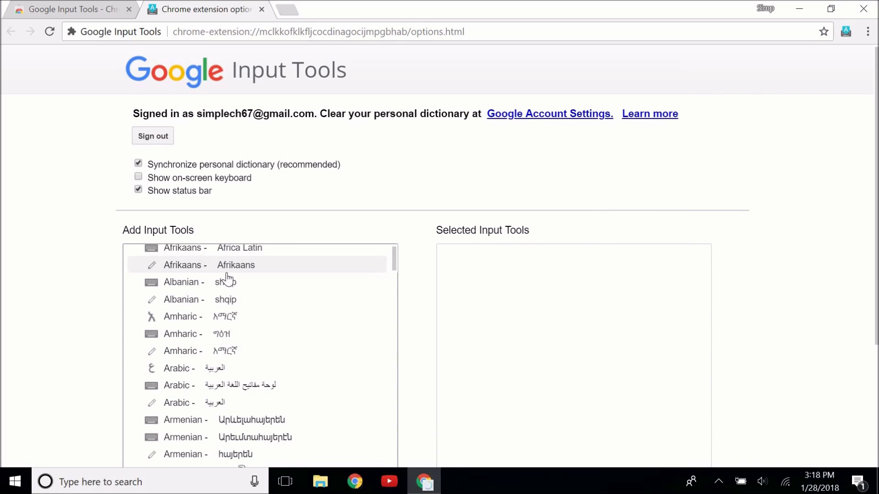
pyautogui.scroll(-4, 227, 279)
pyautogui.scroll(-1, 710, 314)
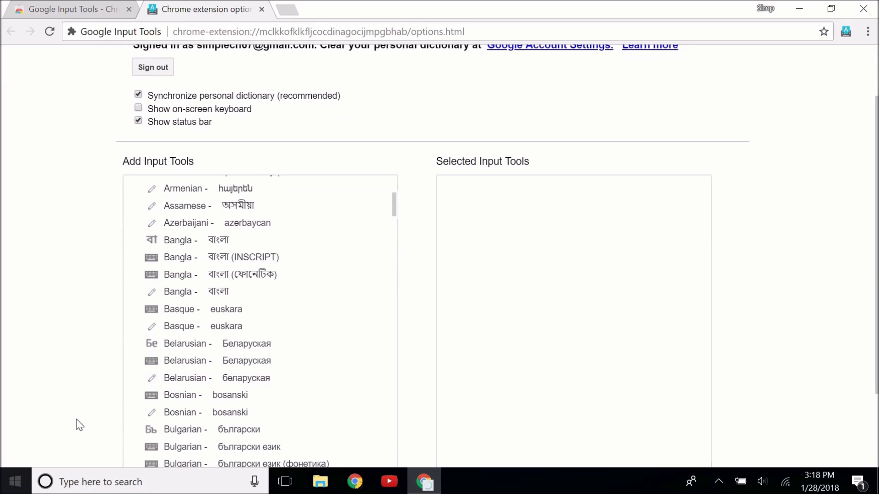
pyautogui.scroll(-5, 229, 412)
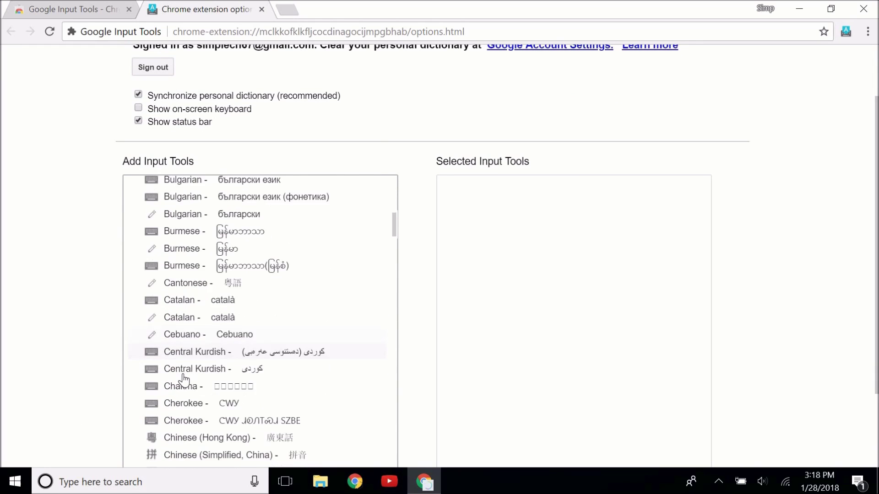
pyautogui.scroll(-6, 183, 379)
pyautogui.scroll(4, 208, 364)
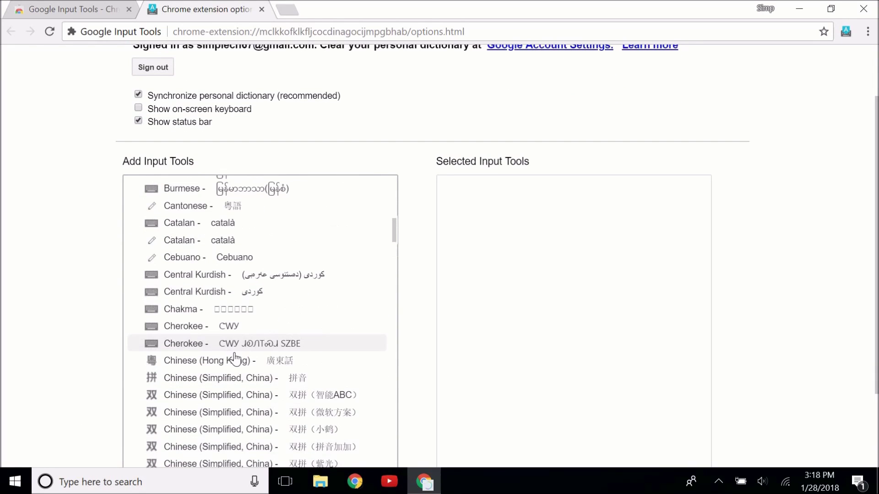
pyautogui.scroll(10, 232, 320)
pyautogui.scroll(-8, 249, 310)
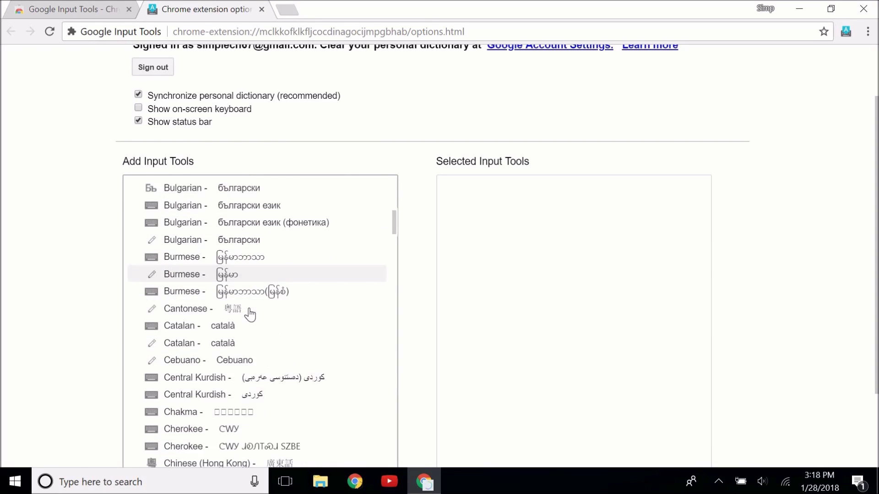
pyautogui.scroll(-15, 249, 314)
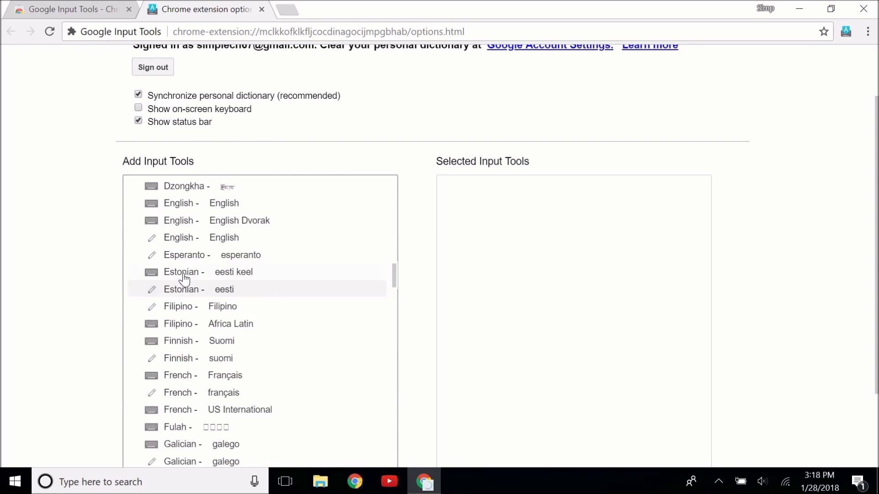
# Add the English keyboard to the selected input tools
pyautogui.scroll(-1, 184, 277)
pyautogui.scroll(4, 183, 275)
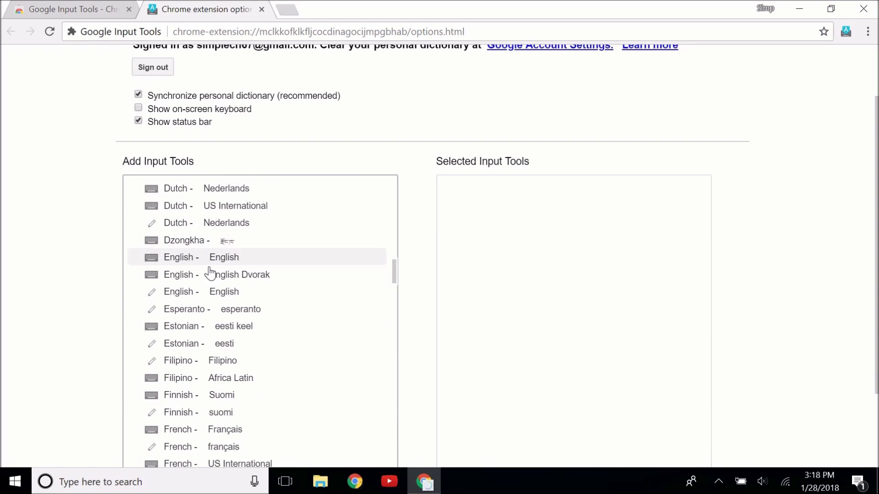
pyautogui.doubleClick(174, 258)
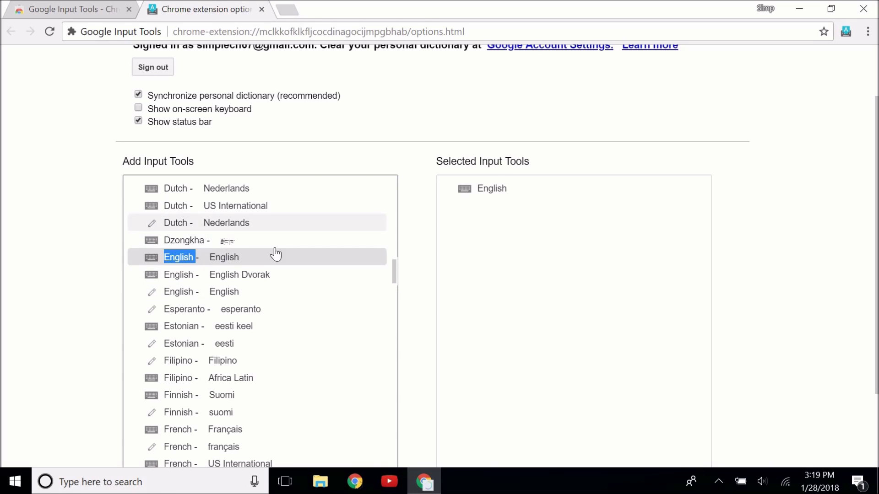
pyautogui.click(221, 228)
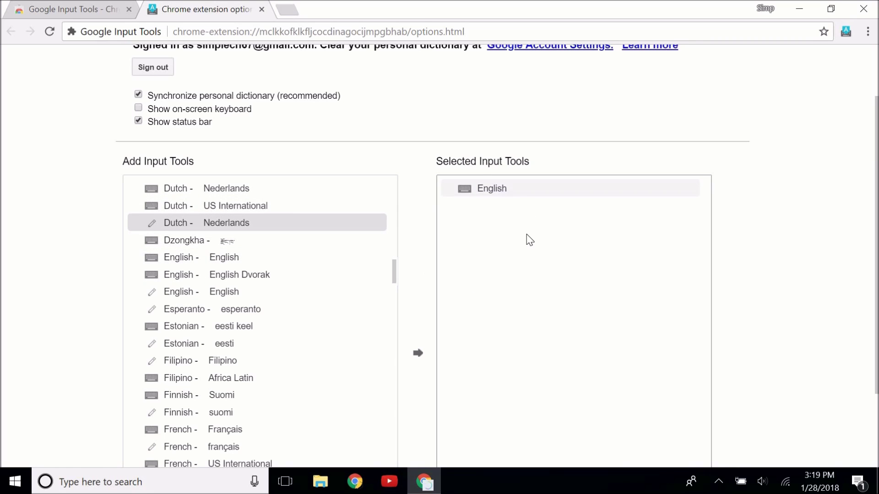
# Find Spanish - Español in the list and add it to the selected input tools
pyautogui.scroll(-10, 364, 266)
pyautogui.scroll(-20, 324, 338)
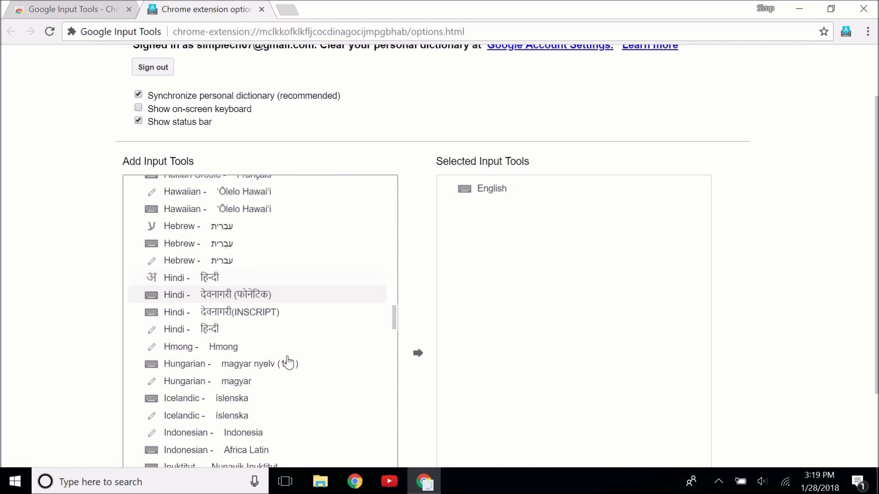
pyautogui.scroll(-20, 284, 352)
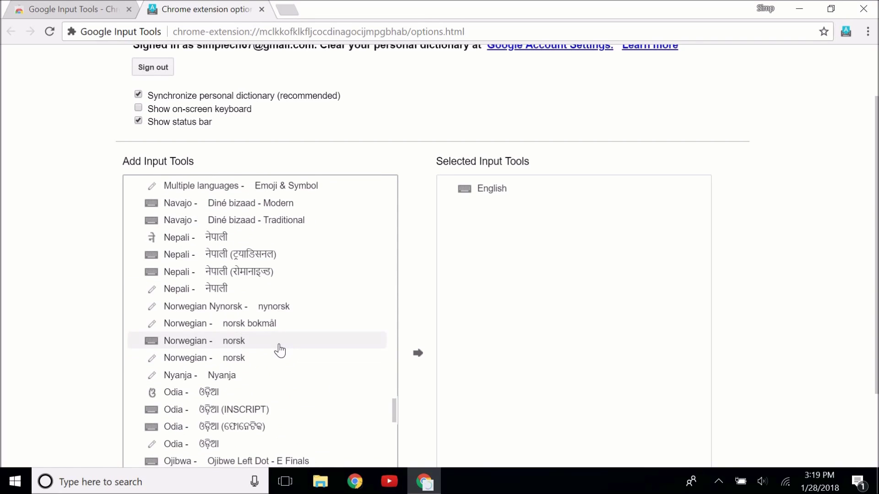
pyautogui.scroll(-8, 210, 379)
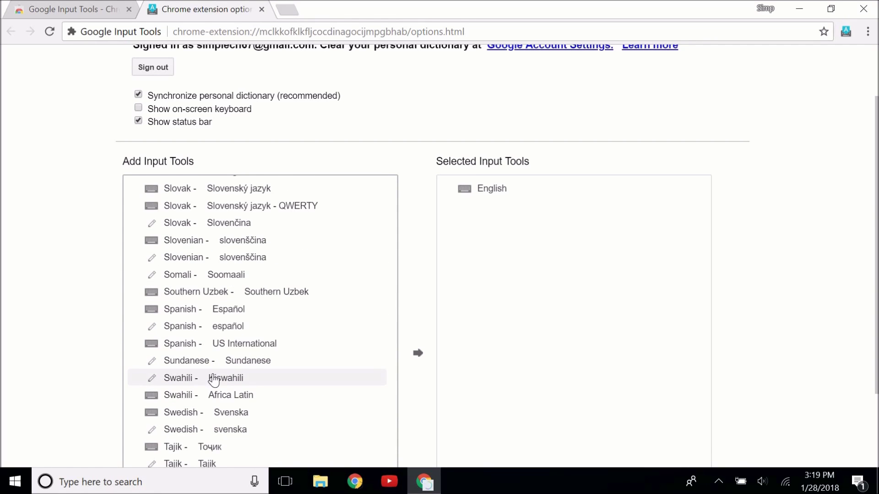
pyautogui.scroll(2, 191, 317)
pyautogui.scroll(2, 190, 318)
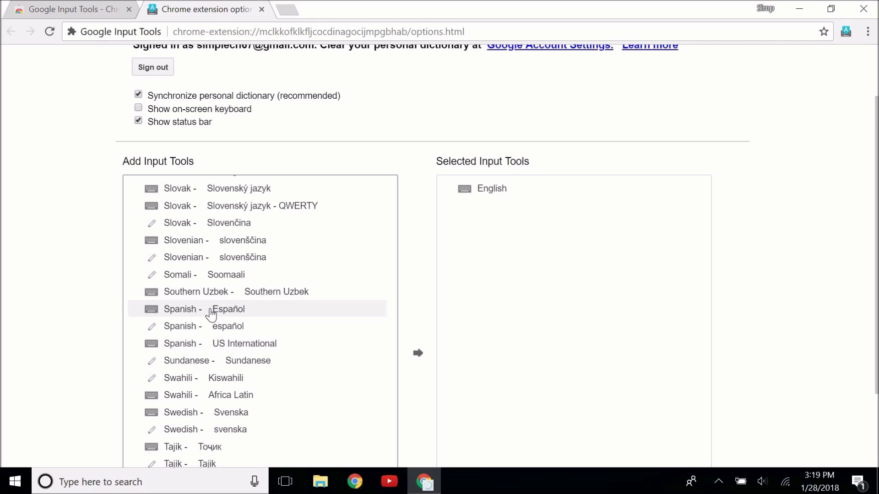
pyautogui.doubleClick(215, 310)
pyautogui.scroll(-2, 744, 314)
pyautogui.scroll(3, 743, 194)
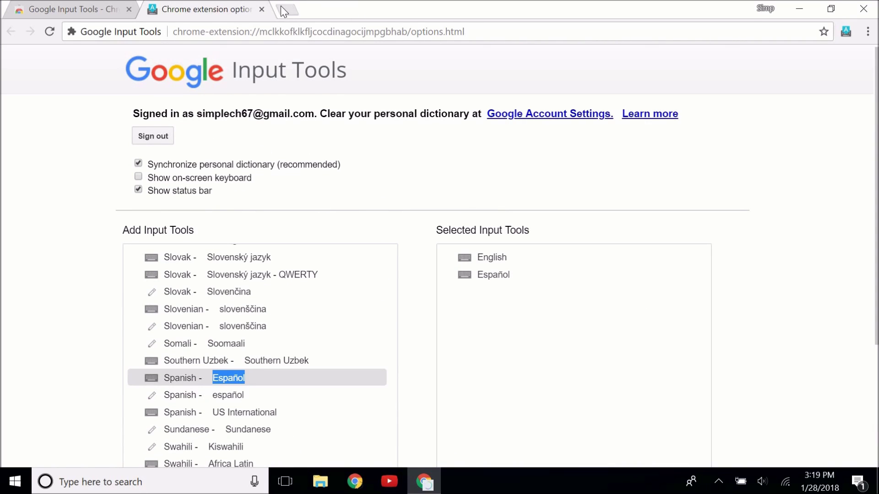
# Close the extension options and store tabs to return to the Accents document
pyautogui.click(261, 10)
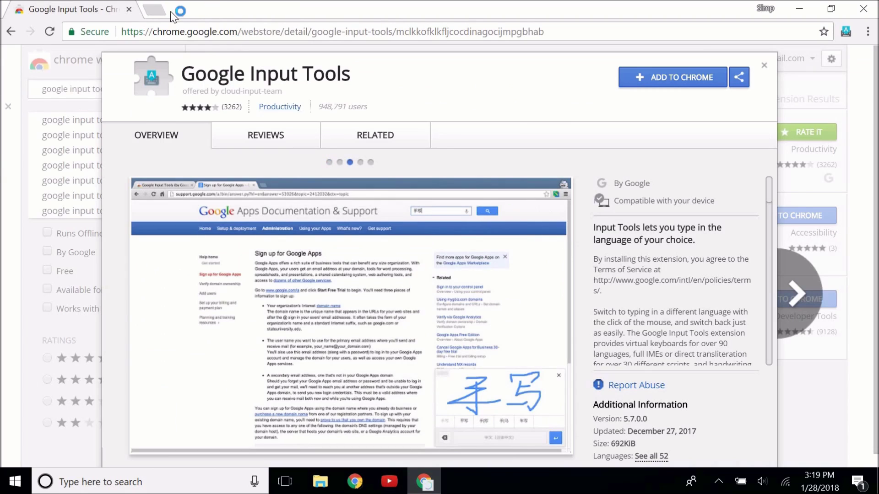
pyautogui.click(154, 9)
pyautogui.click(128, 10)
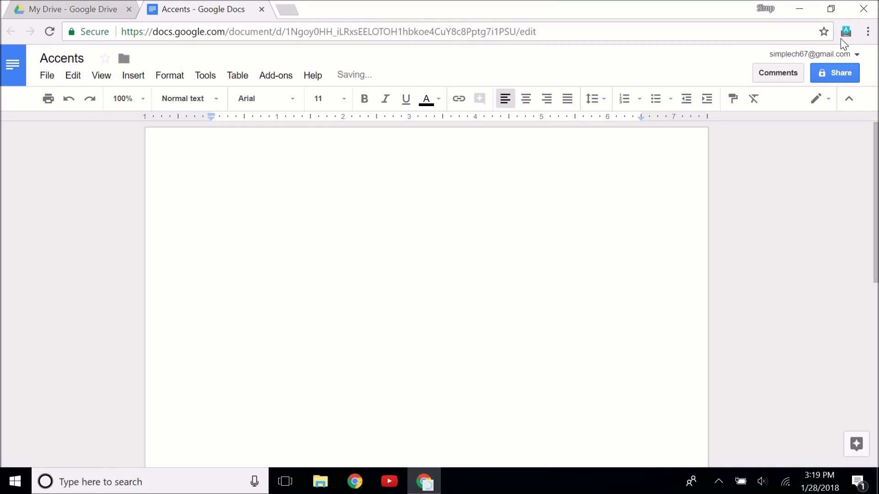
# Turn on English input in Google Input Tools, then switch to Spanish Español
pyautogui.click(843, 34)
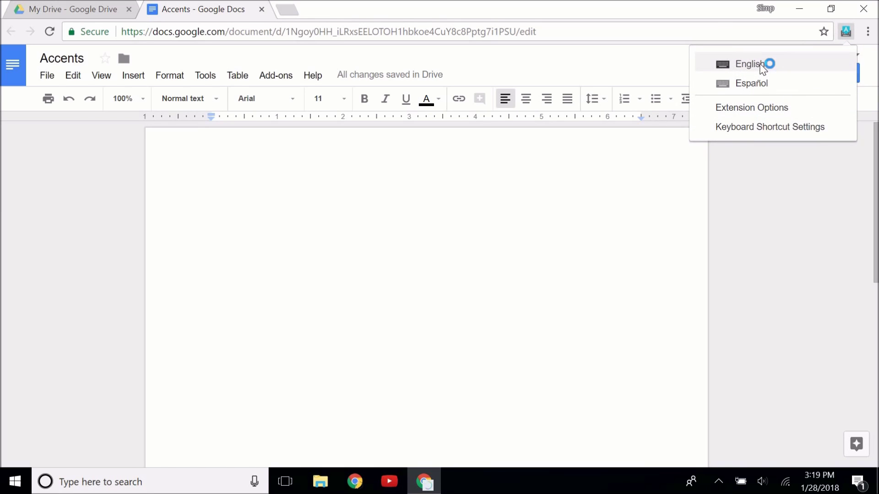
pyautogui.click(762, 65)
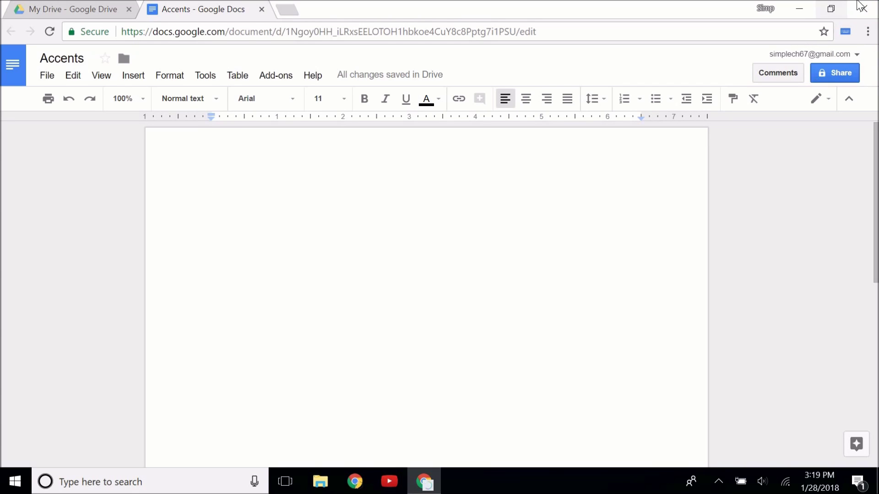
pyautogui.click(847, 33)
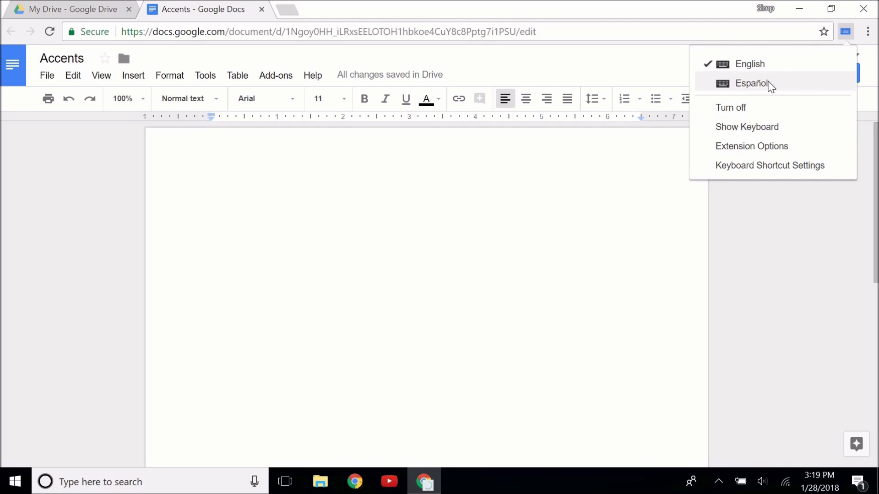
pyautogui.click(751, 83)
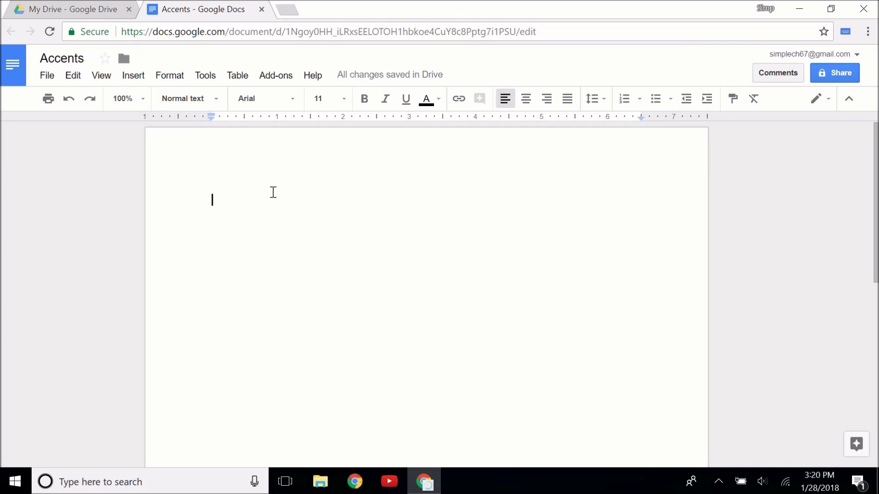
# Type test letters 'abcdefg', then replace them with the accented vowels áéíóú
pyautogui.write('abcdef')
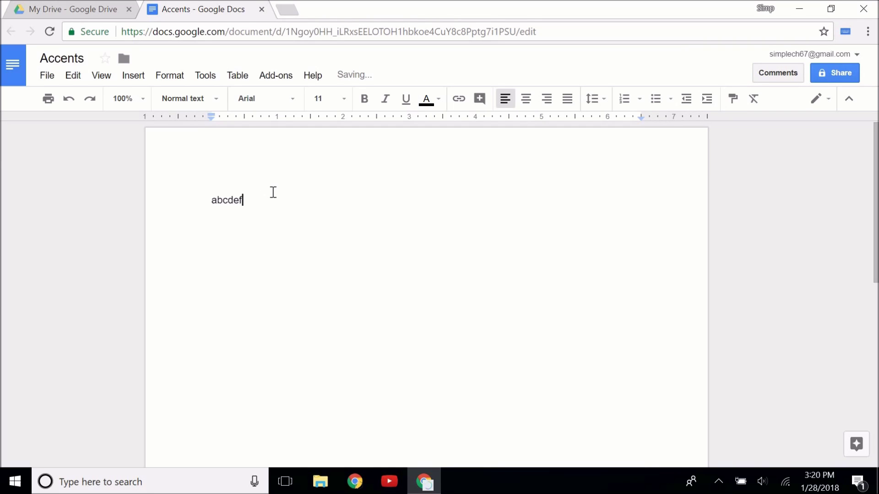
pyautogui.write('g')
pyautogui.hotkey('ctrl', 'a')
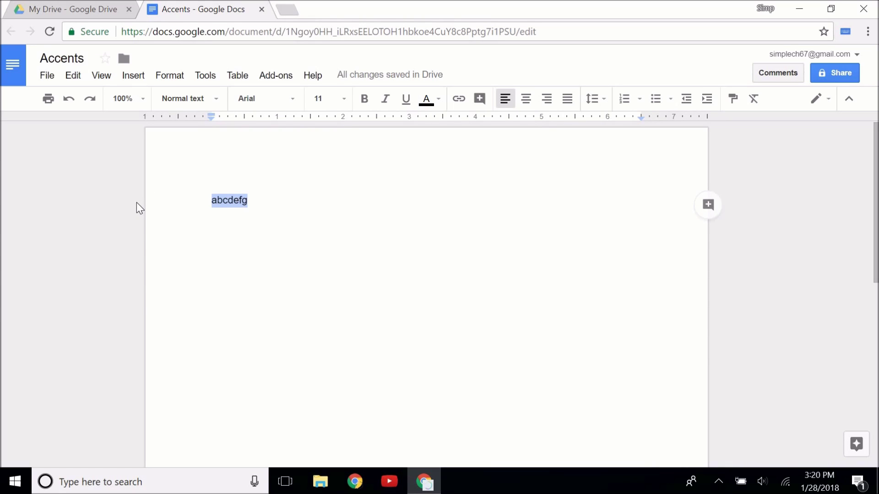
pyautogui.write('´')
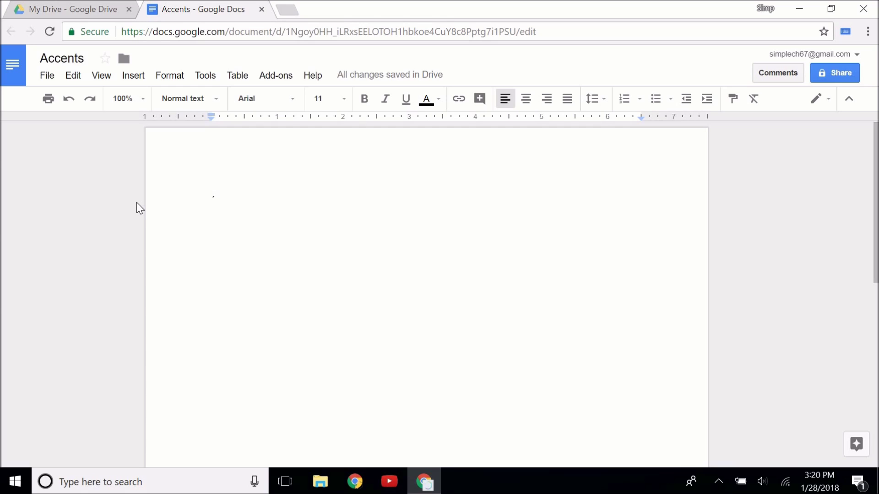
pyautogui.write('a´')
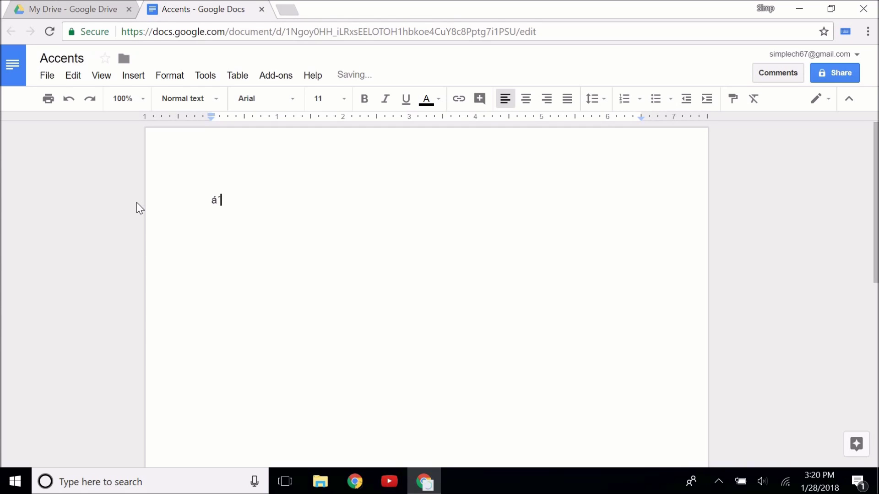
pyautogui.write('e´i´o´')
pyautogui.hotkey('ctrl', 'a')
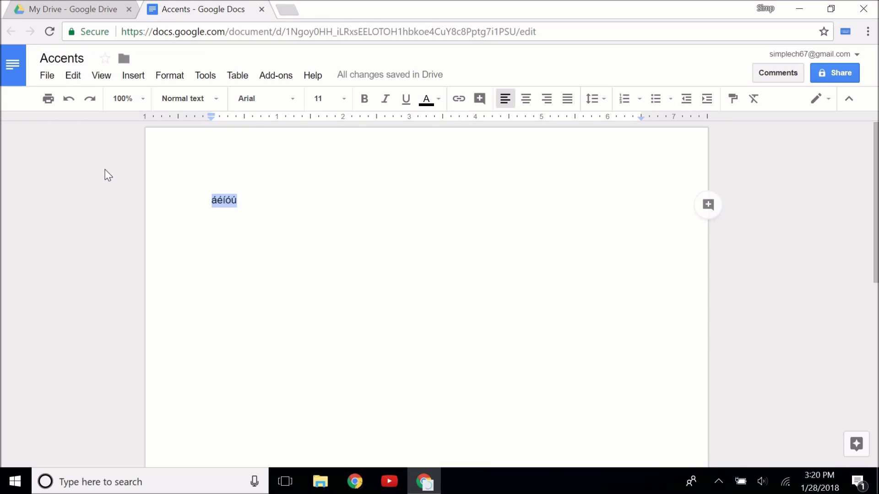
pyautogui.press('Right')
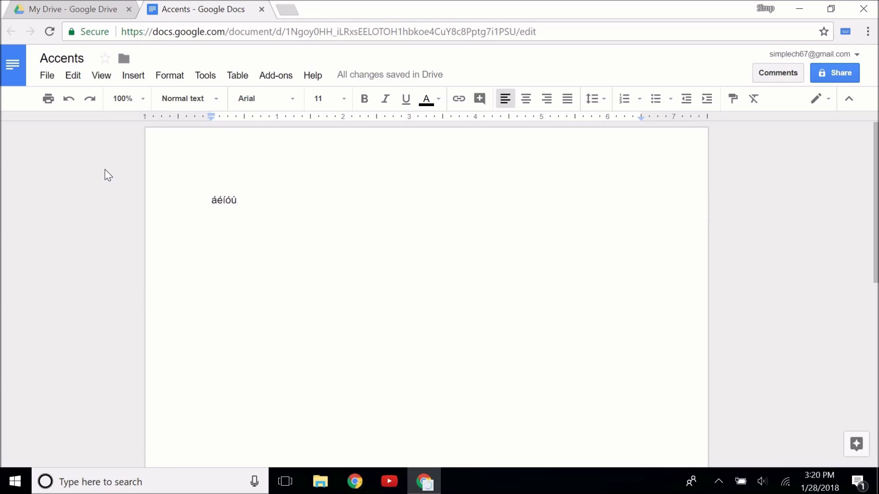
# Type ñ, ?¿ and the symbols !"·$%& after the vowels, then select the trailing symbols
pyautogui.write('ñ')
pyautogui.write('?¿')
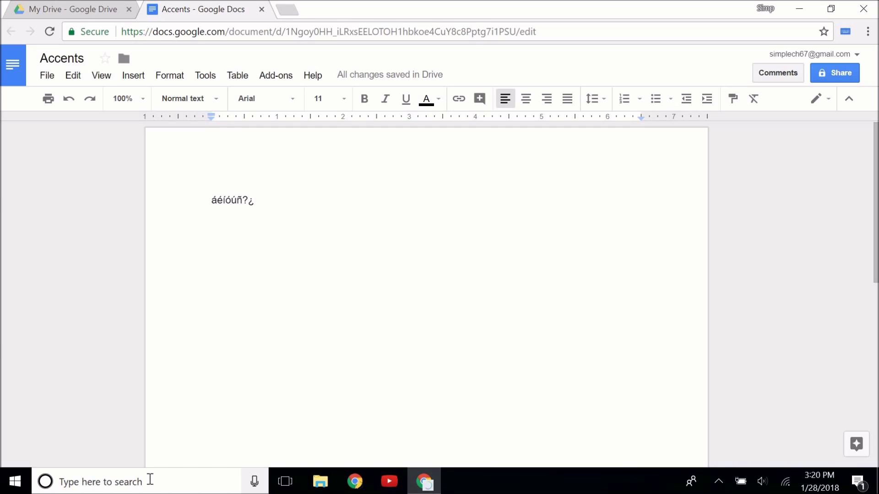
pyautogui.write('!')
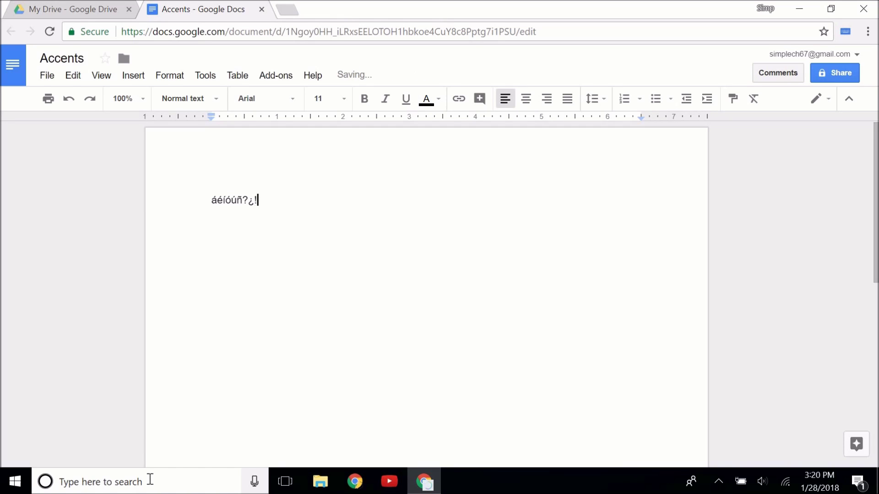
pyautogui.write('"·$%&/()=')
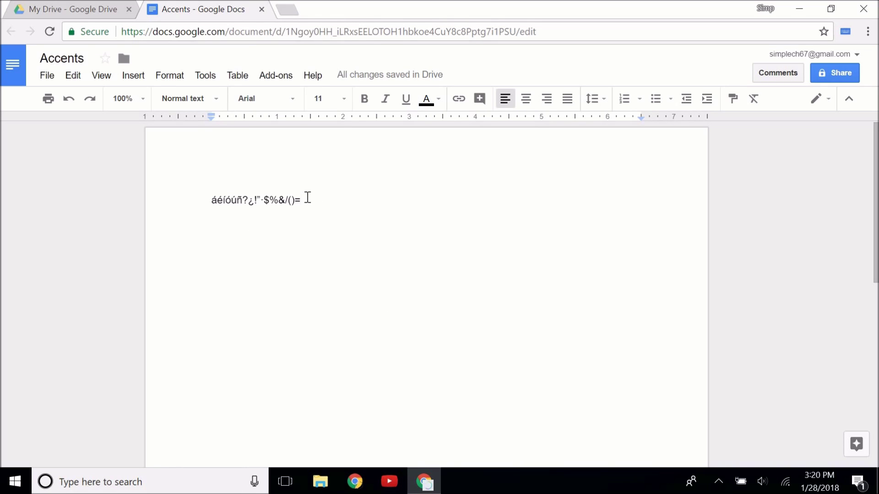
pyautogui.moveTo(308, 198); pyautogui.dragTo(257, 201)
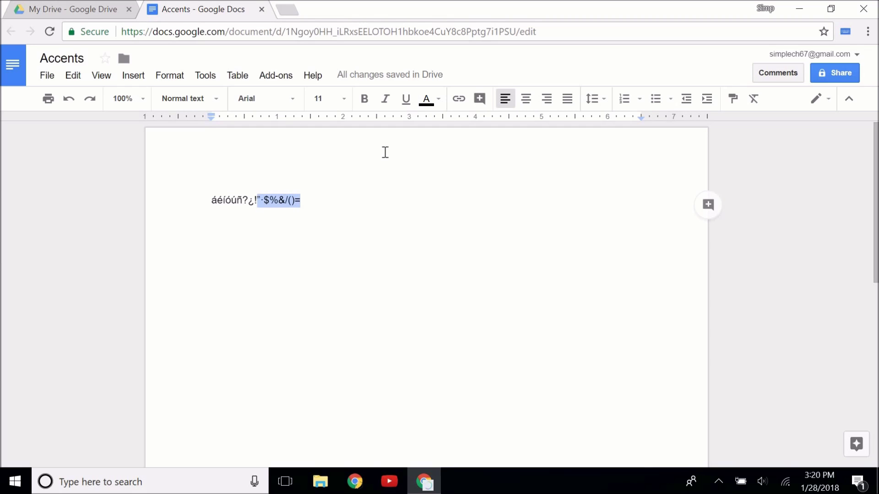
# Delete the selected symbols, try ª and Ç, then clear the whole test line
pyautogui.press('BackSpace')
pyautogui.write('ª')
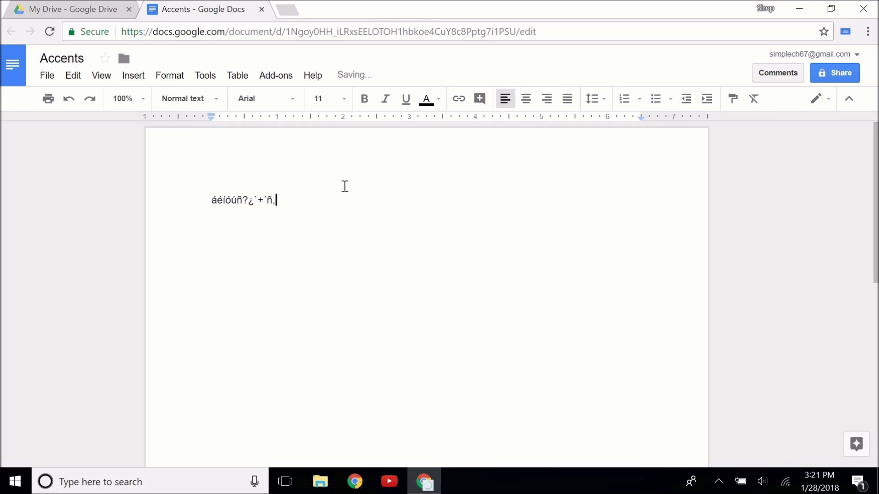
pyautogui.write('Çç')
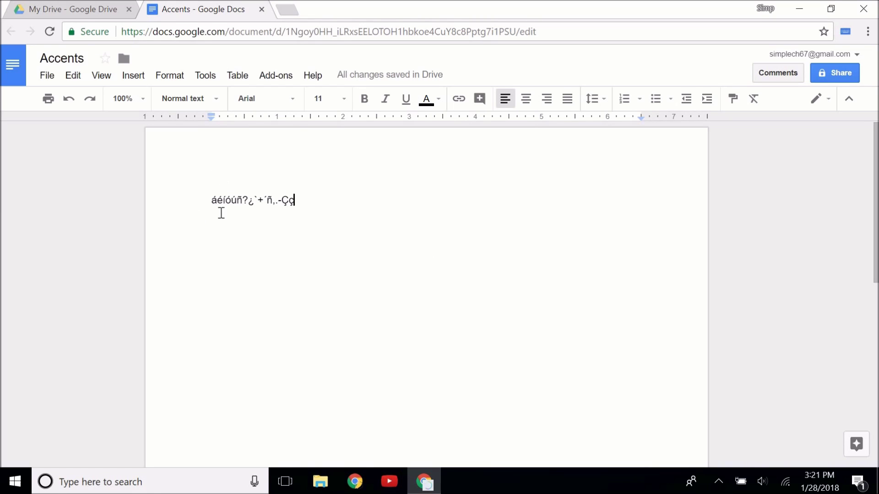
pyautogui.hotkey('shift', 'Home')
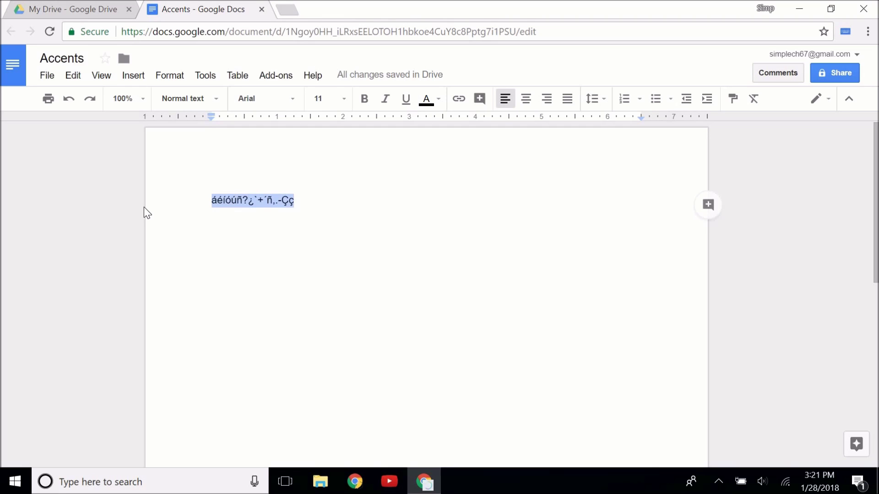
pyautogui.press('BackSpace')
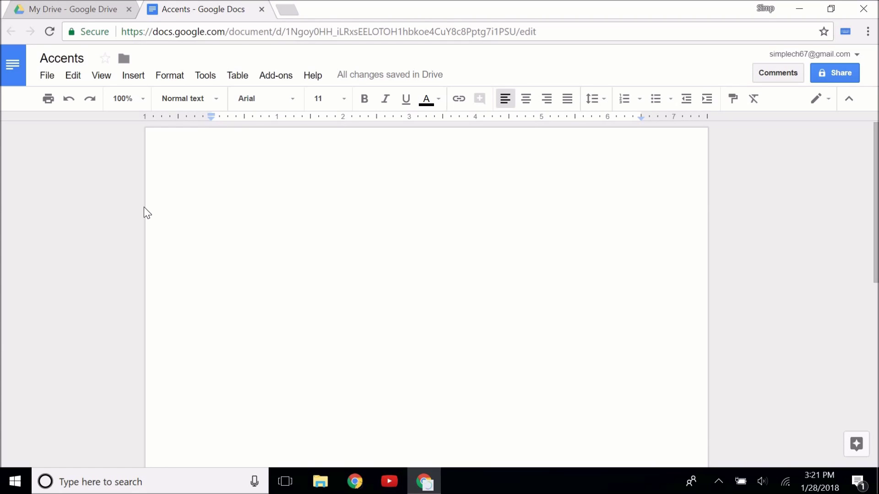
# Type é and an accented ó with the acute key, then erase back to é
pyautogui.write('é')
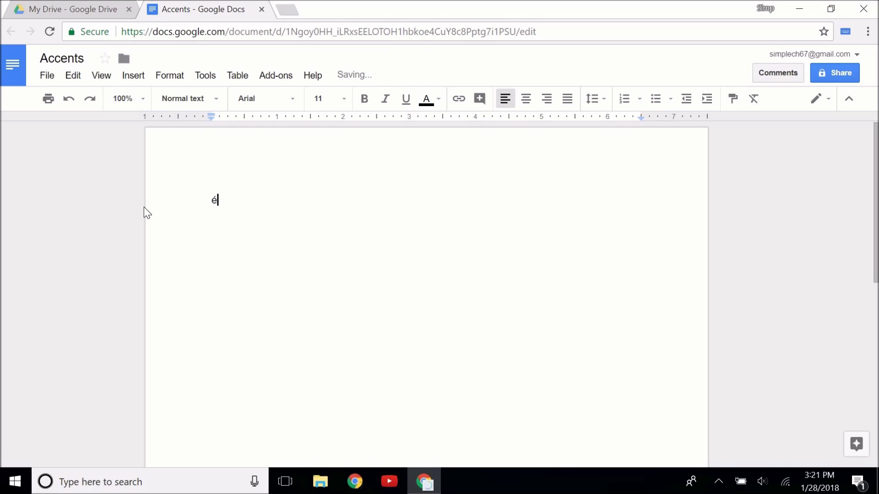
pyautogui.press("'")
pyautogui.write('o')
pyautogui.press("'")
pyautogui.press('BackSpace')
pyautogui.press('BackSpace')
pyautogui.press('BackSpace')
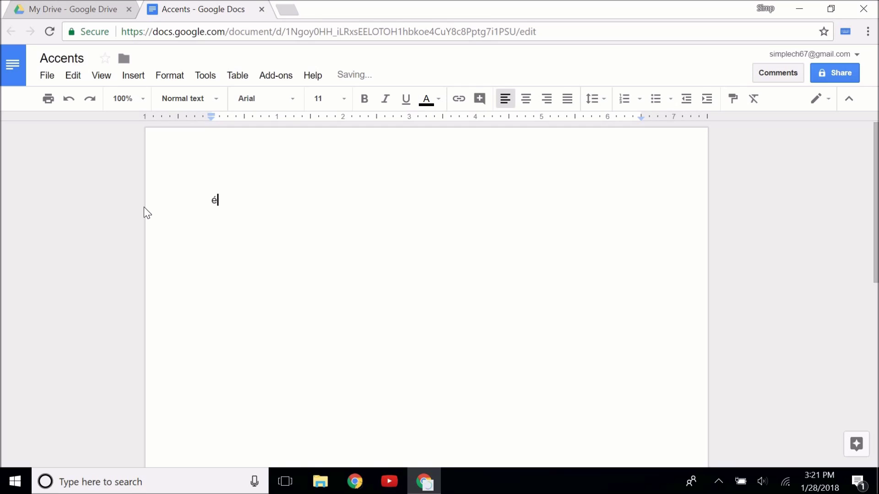